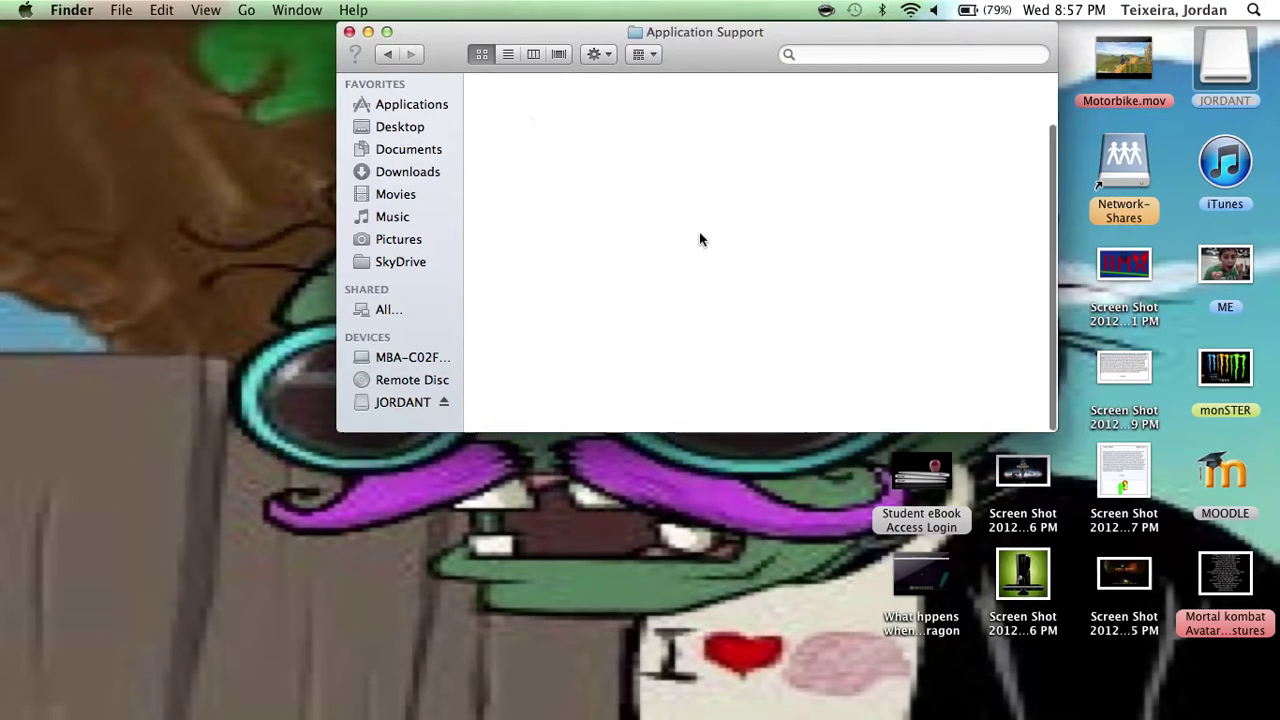
pyautogui.scroll(-3, 700, 238)
pyautogui.scroll(2, 699, 232)
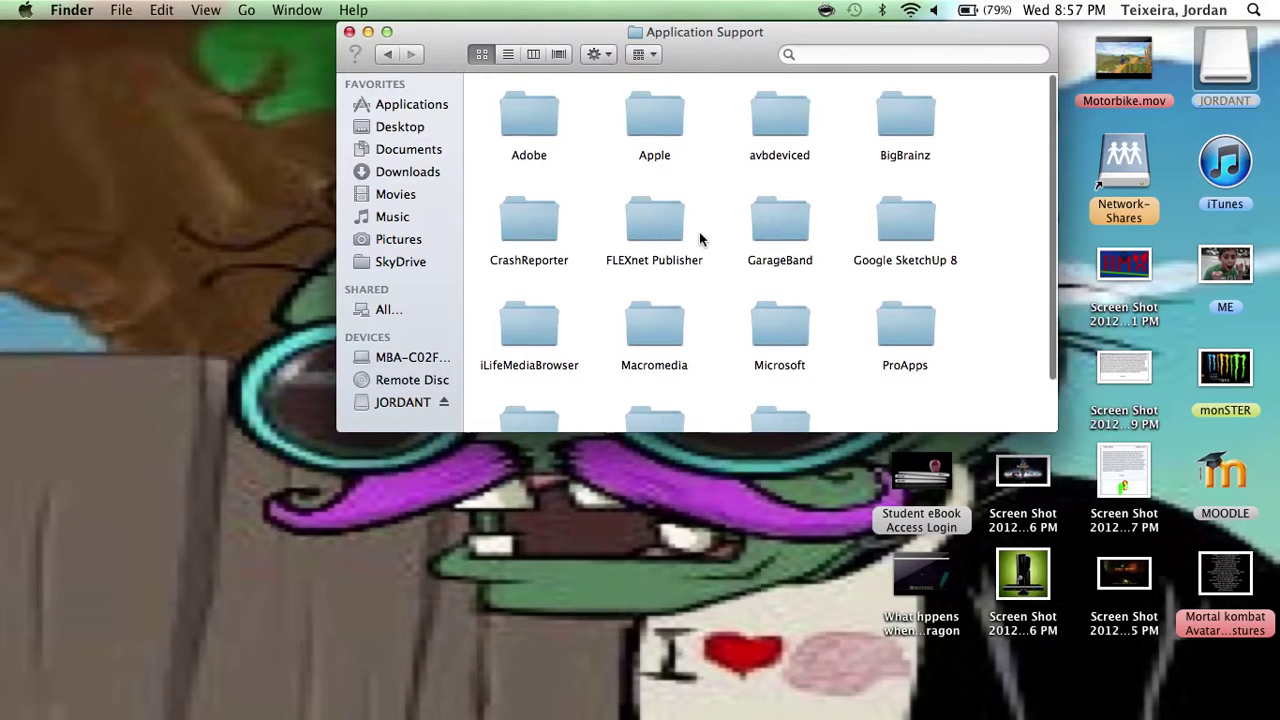
# Step: Go back from the Application Support folder to the previous folder
pyautogui.click(389, 56)
# Step: Step back one more level, then open Users, the home folder, and its Library folder
pyautogui.click(389, 56)
pyautogui.doubleClick(654, 225)
pyautogui.doubleClick(900, 138)
pyautogui.click(526, 120)
pyautogui.doubleClick(526, 120)
pyautogui.scroll(-3, 603, 208)
pyautogui.scroll(-3, 603, 208)
pyautogui.scroll(-2, 603, 208)
pyautogui.scroll(-3, 603, 208)
pyautogui.scroll(-3, 603, 208)
pyautogui.scroll(-3, 603, 208)
pyautogui.scroll(-2, 603, 208)
pyautogui.scroll(5, 603, 208)
pyautogui.scroll(5, 603, 208)
pyautogui.scroll(2, 603, 208)
# Step: Open Application Support, then minecraft, then its bin folder
pyautogui.doubleClick(671, 117)
pyautogui.scroll(-3, 671, 117)
pyautogui.scroll(2, 721, 156)
pyautogui.scroll(-1, 721, 156)
pyautogui.doubleClick(900, 354)
pyautogui.doubleClick(529, 115)
# Step: Return to minecraft, view its saves folder, then go back up to Application Support
pyautogui.click(386, 55)
pyautogui.doubleClick(544, 218)
pyautogui.click(388, 55)
pyautogui.click(388, 55)
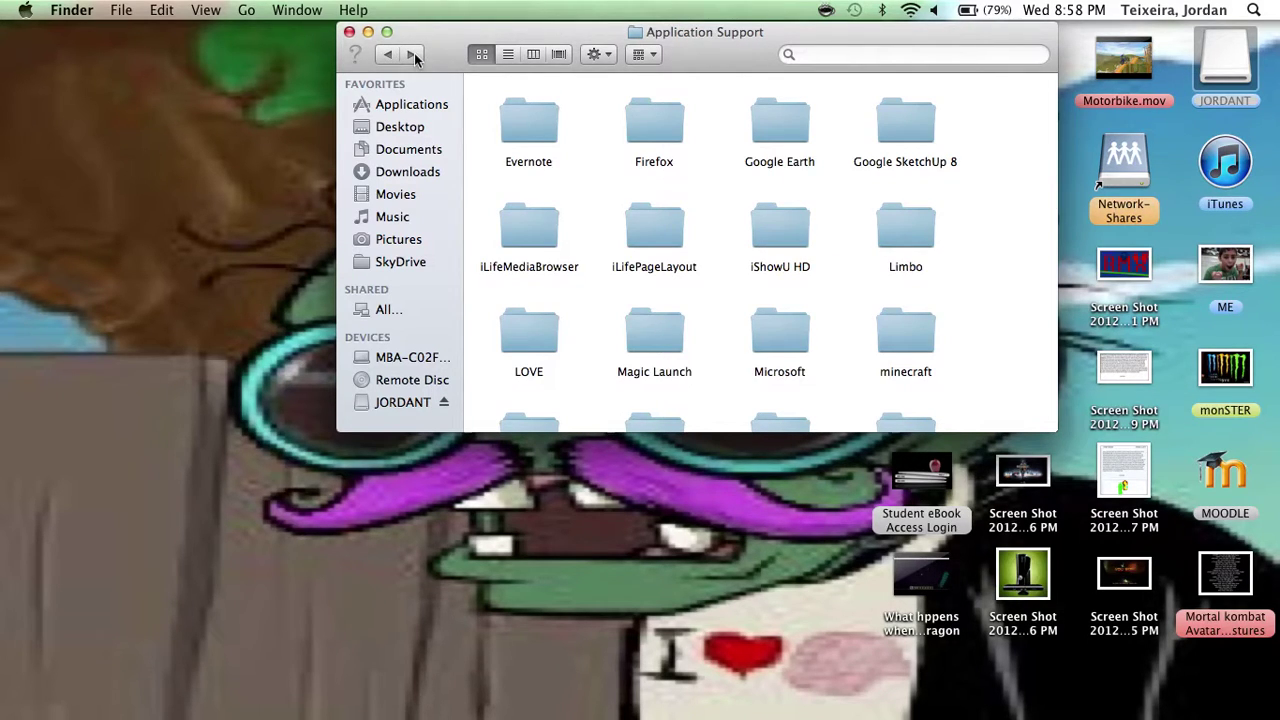